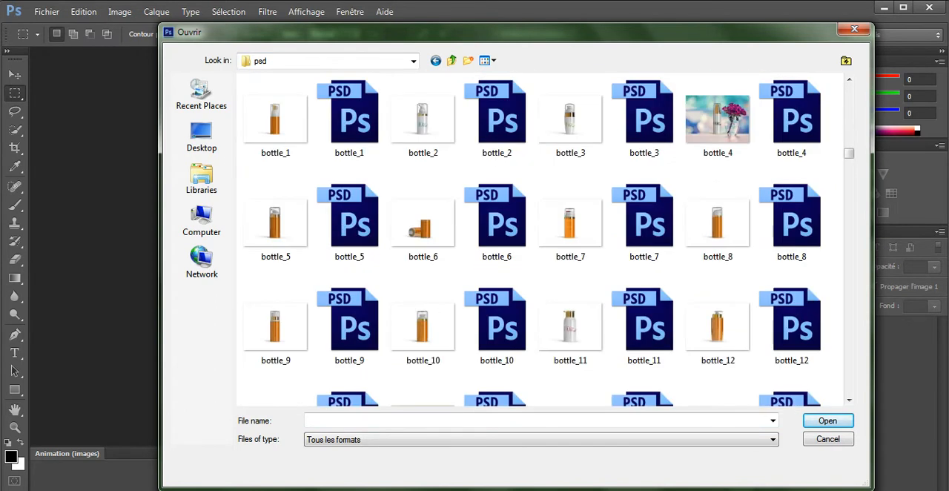
Step: Open the mockup file techandall_Branding_Mockup_v14.psd from the psd folder and accept the missing-font notice
{"action": "scroll", "coordinate": [540, 239], "scroll_direction": "down", "scroll_amount": 5}
{"action": "scroll", "coordinate": [540, 239], "scroll_direction": "down", "scroll_amount": 3}
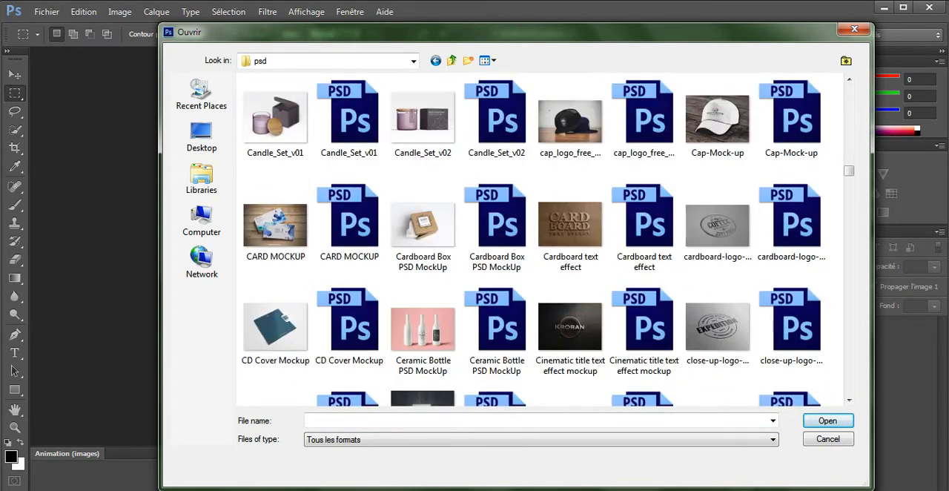
{"action": "scroll", "coordinate": [540, 239], "scroll_direction": "down", "scroll_amount": 5}
{"action": "scroll", "coordinate": [540, 239], "scroll_direction": "down", "scroll_amount": 3}
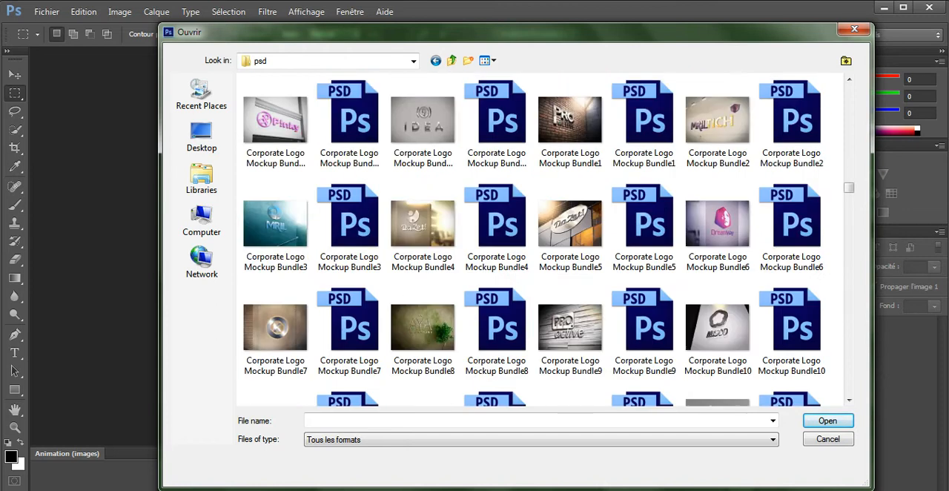
{"action": "scroll", "coordinate": [540, 239], "scroll_direction": "down", "scroll_amount": 3}
{"action": "scroll", "coordinate": [540, 239], "scroll_direction": "down", "scroll_amount": 3}
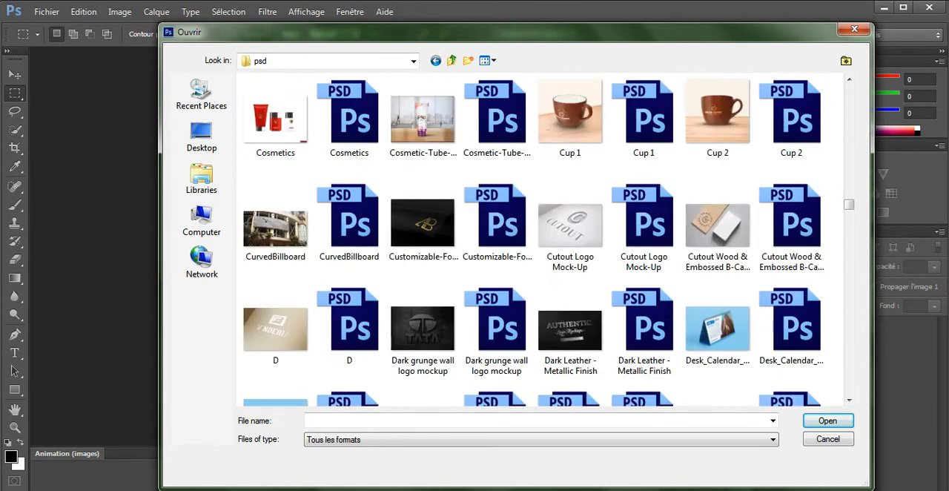
{"action": "scroll", "coordinate": [512, 312], "scroll_direction": "down", "scroll_amount": 3}
{"action": "scroll", "coordinate": [511, 311], "scroll_direction": "down", "scroll_amount": 5}
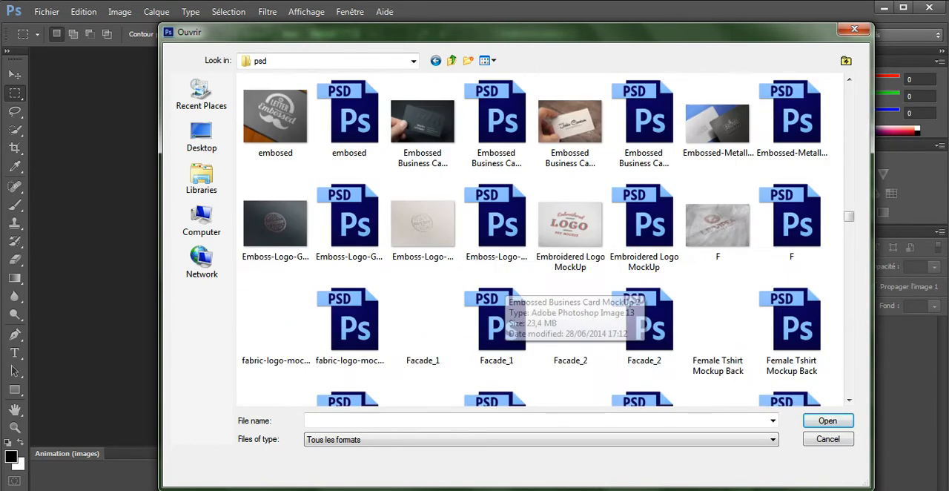
{"action": "scroll", "coordinate": [510, 297], "scroll_direction": "down", "scroll_amount": 3}
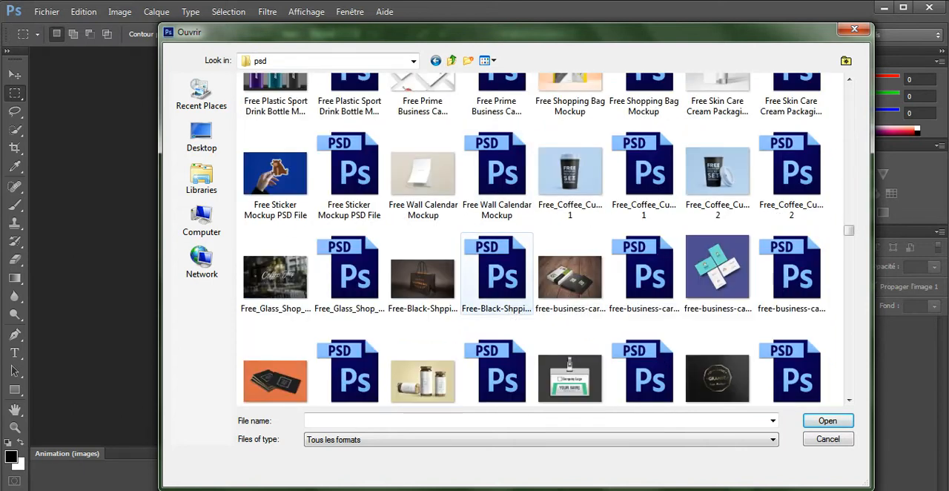
{"action": "scroll", "coordinate": [510, 297], "scroll_direction": "down", "scroll_amount": 3}
{"action": "scroll", "coordinate": [511, 304], "scroll_direction": "down", "scroll_amount": 3}
{"action": "scroll", "coordinate": [510, 305], "scroll_direction": "down", "scroll_amount": 3}
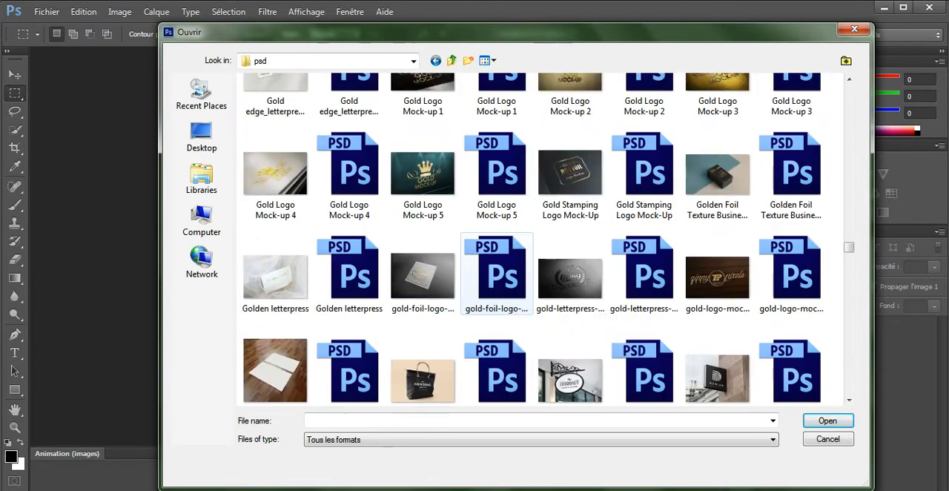
{"action": "scroll", "coordinate": [511, 304], "scroll_direction": "down", "scroll_amount": 3}
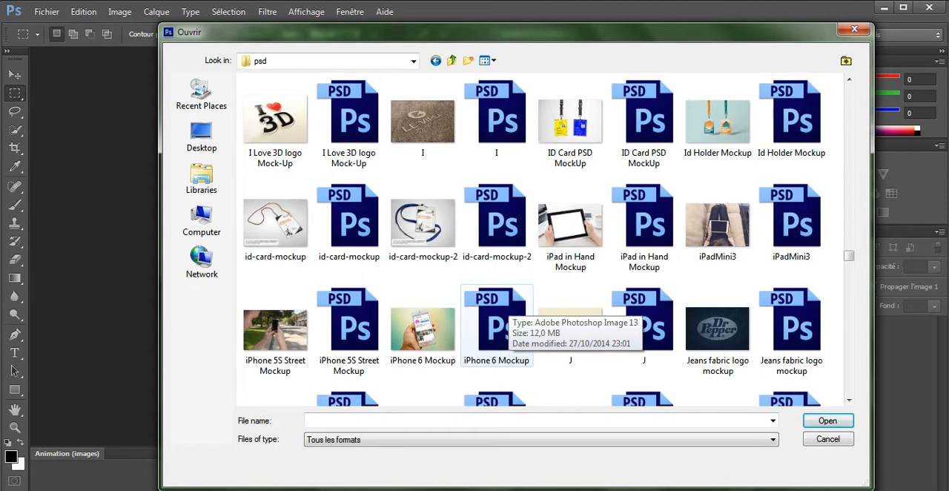
{"action": "scroll", "coordinate": [510, 304], "scroll_direction": "down", "scroll_amount": 3}
{"action": "scroll", "coordinate": [510, 308], "scroll_direction": "down", "scroll_amount": 3}
{"action": "scroll", "coordinate": [511, 308], "scroll_direction": "down", "scroll_amount": 3}
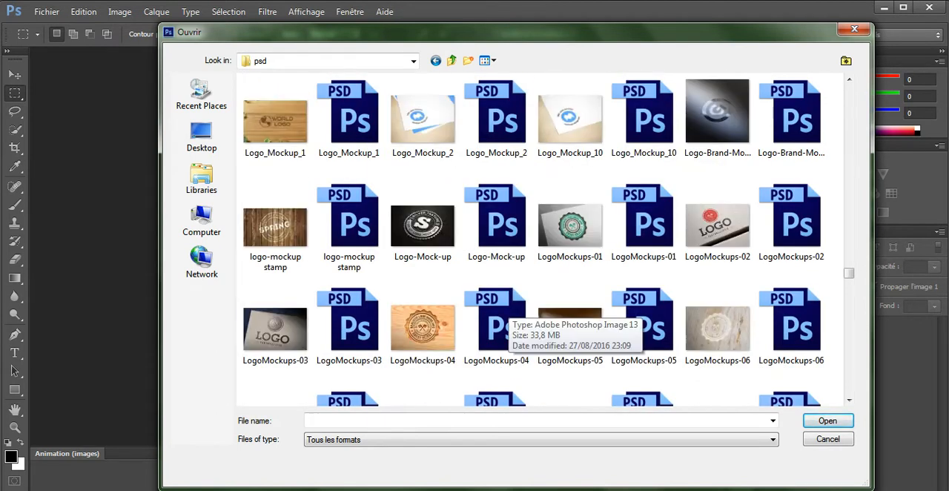
{"action": "scroll", "coordinate": [510, 308], "scroll_direction": "down", "scroll_amount": 5}
{"action": "scroll", "coordinate": [497, 326], "scroll_direction": "down", "scroll_amount": 4}
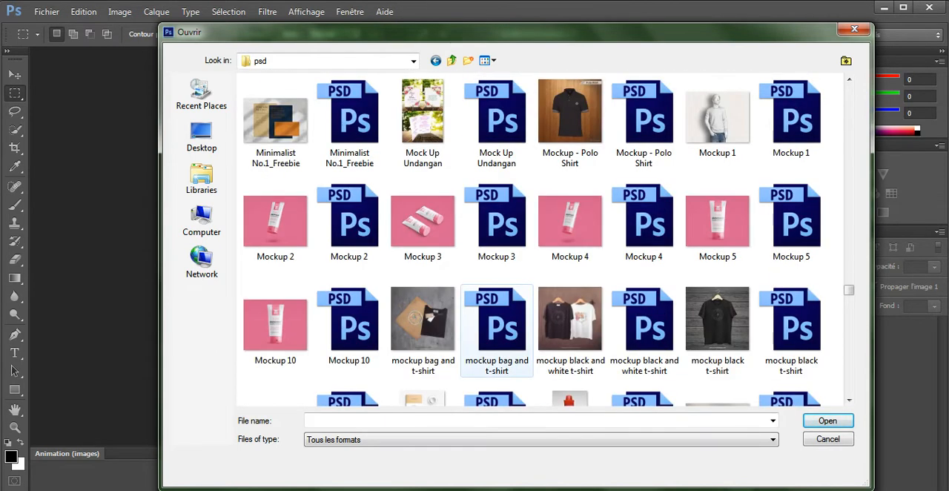
{"action": "scroll", "coordinate": [497, 326], "scroll_direction": "down", "scroll_amount": 5}
{"action": "scroll", "coordinate": [497, 326], "scroll_direction": "down", "scroll_amount": 5}
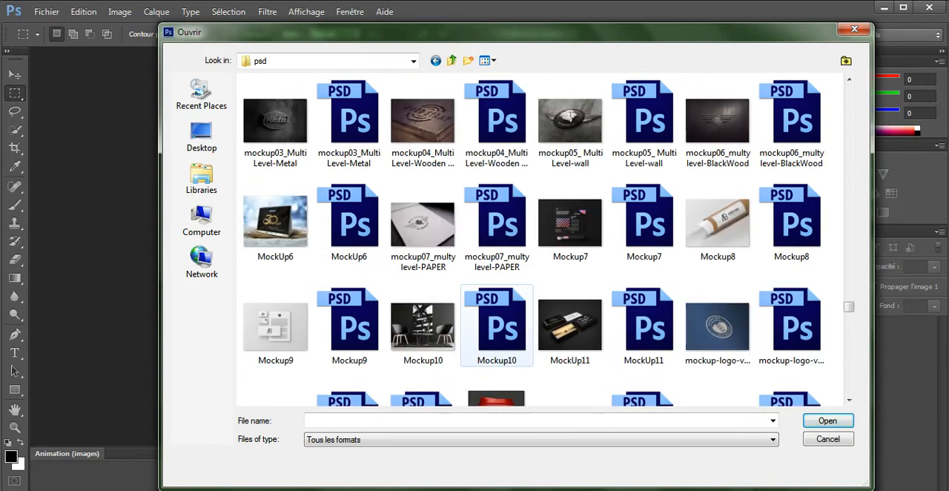
{"action": "scroll", "coordinate": [497, 327], "scroll_direction": "down", "scroll_amount": 5}
{"action": "scroll", "coordinate": [497, 326], "scroll_direction": "down", "scroll_amount": 5}
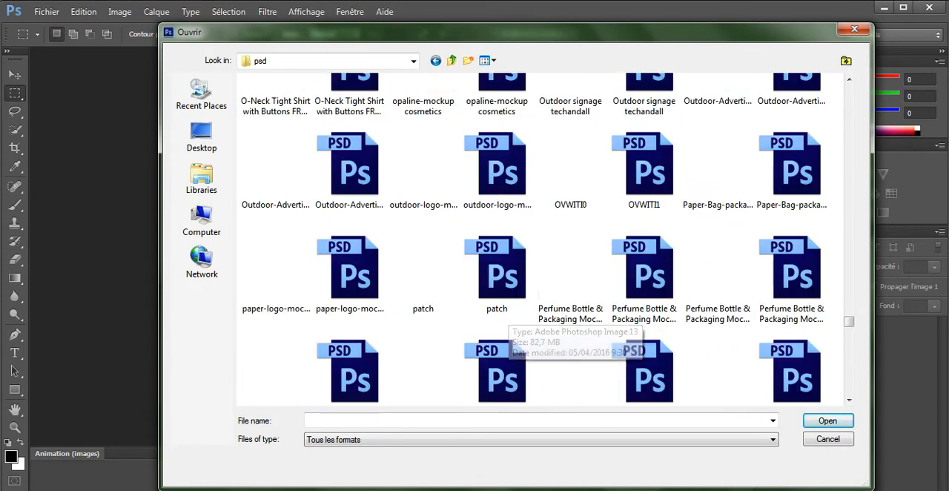
{"action": "scroll", "coordinate": [497, 327], "scroll_direction": "down", "scroll_amount": 5}
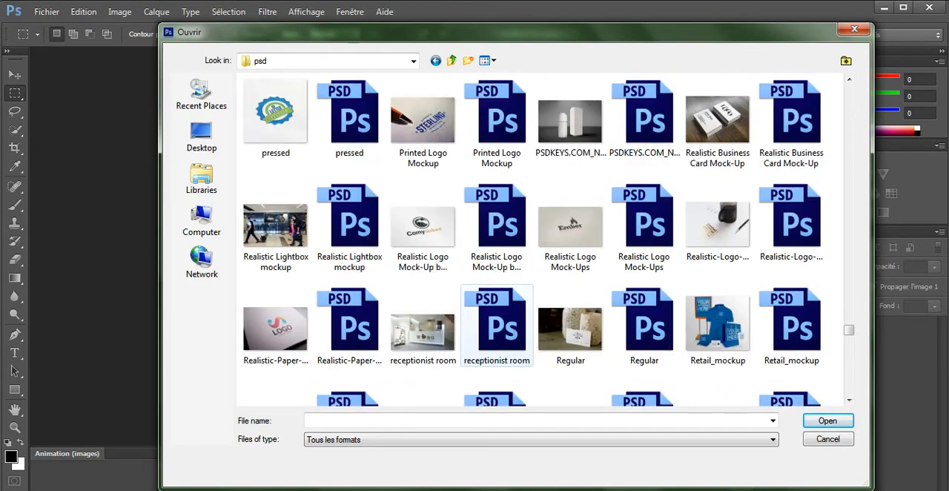
{"action": "scroll", "coordinate": [497, 326], "scroll_direction": "down", "scroll_amount": 5}
{"action": "scroll", "coordinate": [497, 326], "scroll_direction": "down", "scroll_amount": 5}
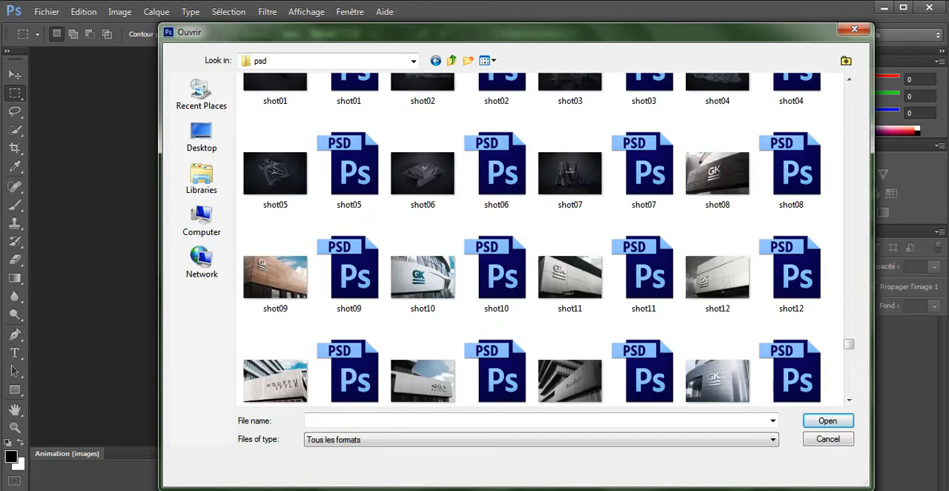
{"action": "scroll", "coordinate": [541, 237], "scroll_direction": "down", "scroll_amount": 5}
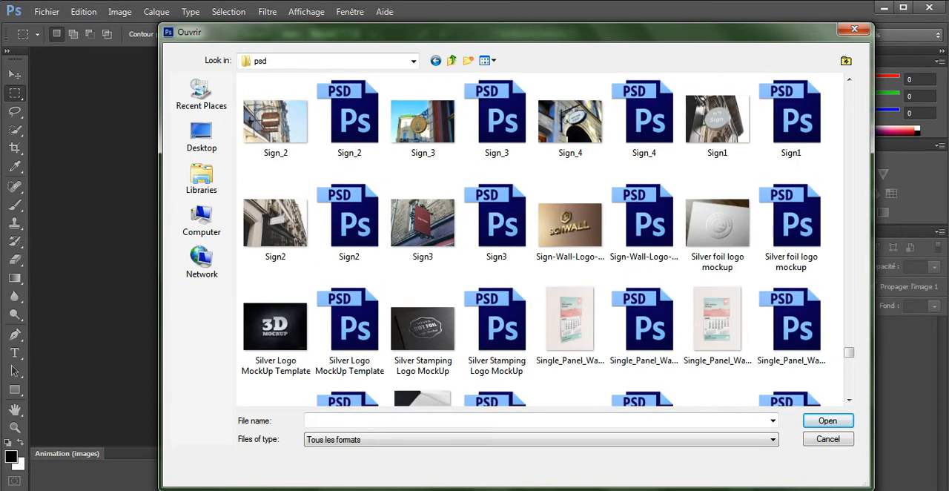
{"action": "scroll", "coordinate": [504, 330], "scroll_direction": "down", "scroll_amount": 10}
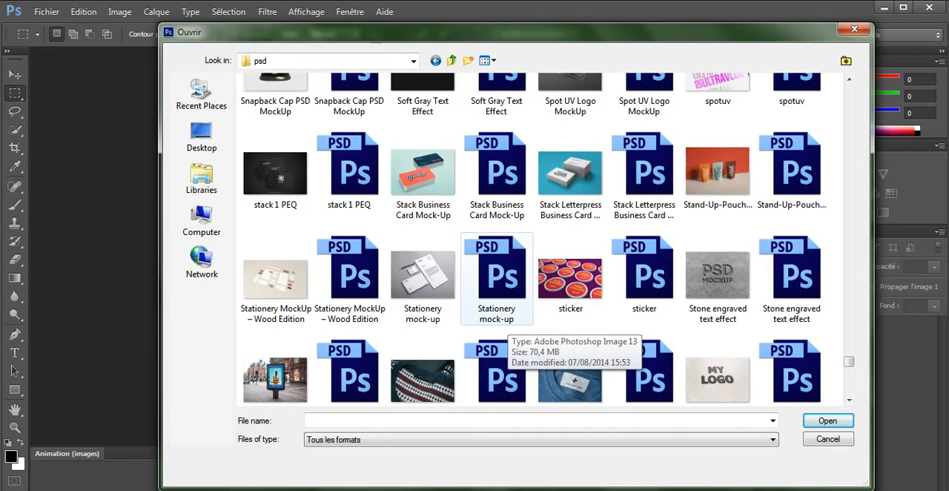
{"action": "scroll", "coordinate": [505, 328], "scroll_direction": "down", "scroll_amount": 10}
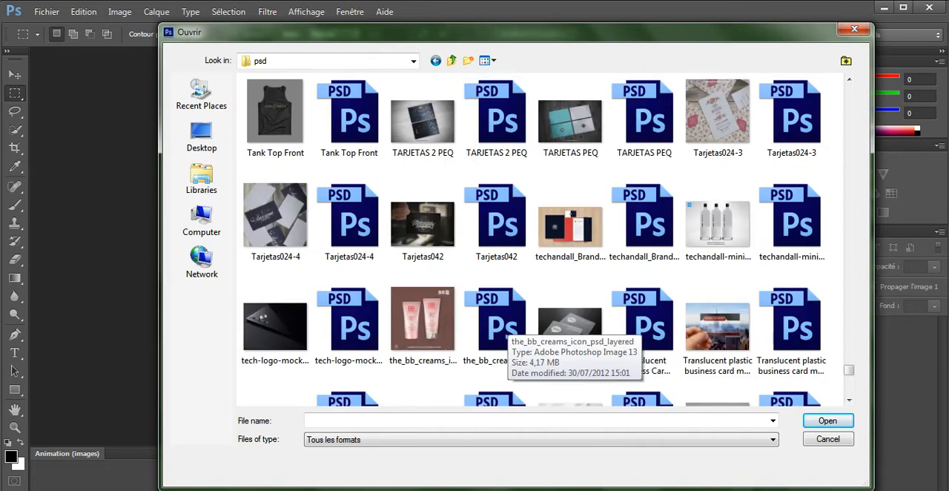
{"action": "double_click", "coordinate": [640, 218]}
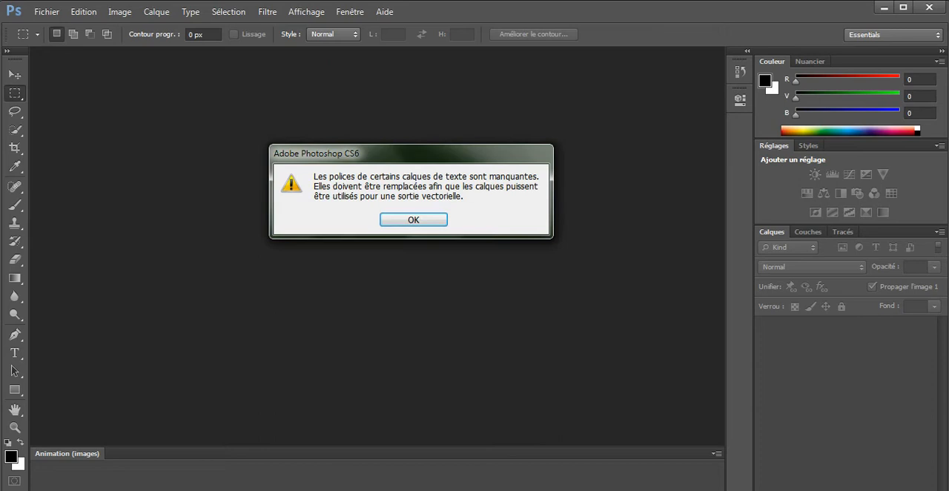
{"action": "key", "text": "Return"}
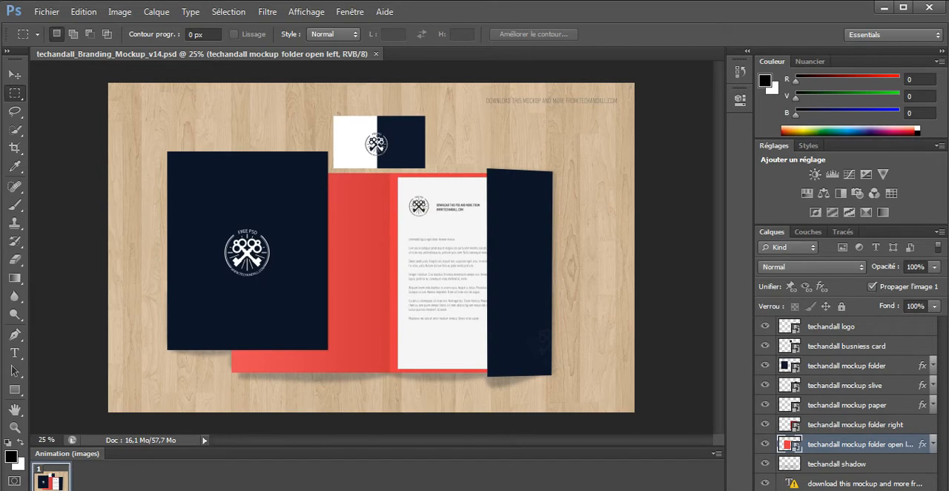
Step: Toggle the visibility of the open left folder, right folder and paper layers off and on to identify each mockup part
{"action": "left_click", "coordinate": [765, 444]}
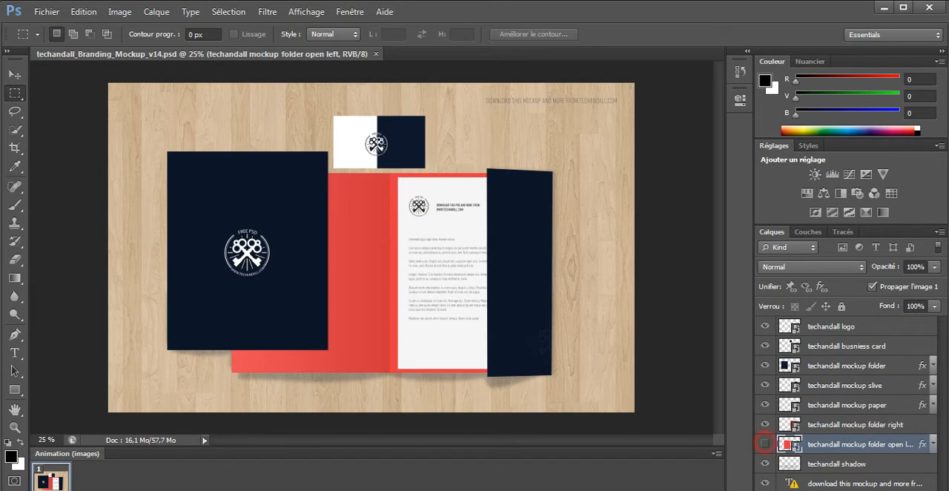
{"action": "left_click", "coordinate": [765, 444]}
{"action": "left_click", "coordinate": [766, 424]}
{"action": "left_click", "coordinate": [766, 425]}
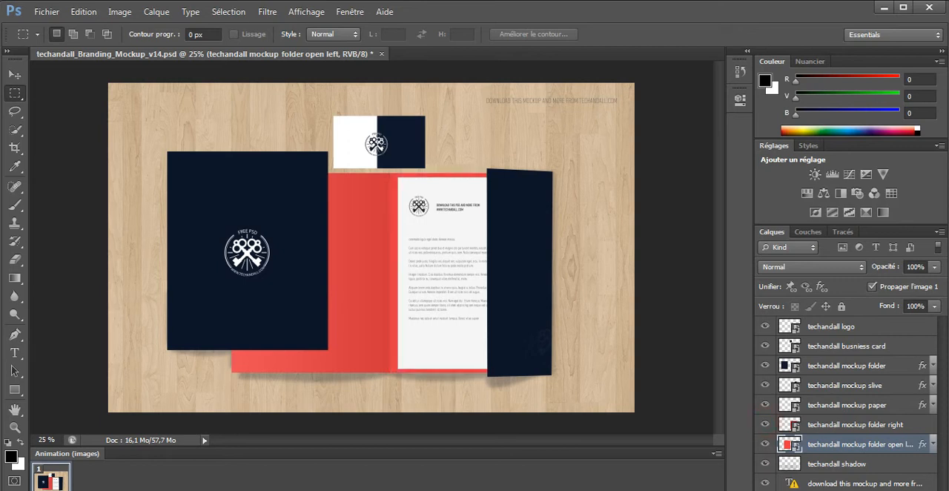
{"action": "left_click", "coordinate": [765, 405]}
{"action": "left_click", "coordinate": [765, 405]}
Step: Open the contents of the techandall mockup paper smart object for editing
{"action": "double_click", "coordinate": [789, 405]}
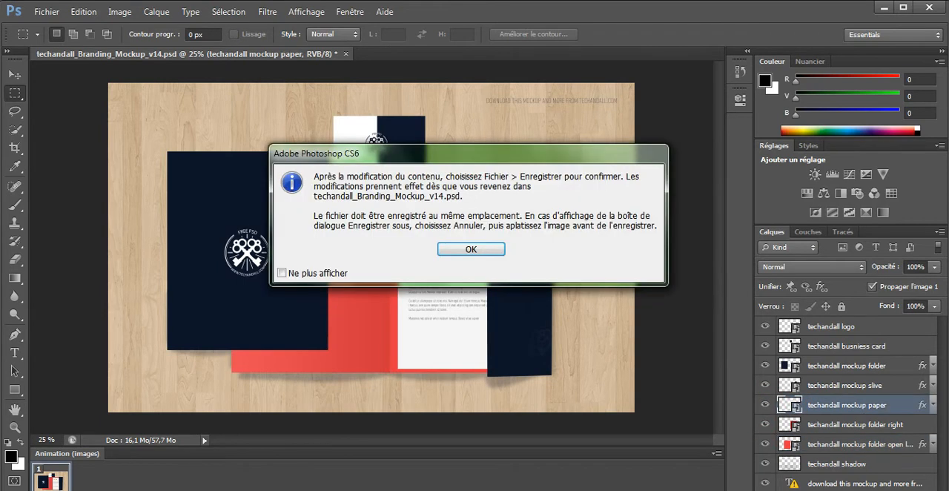
{"action": "left_click", "coordinate": [499, 251]}
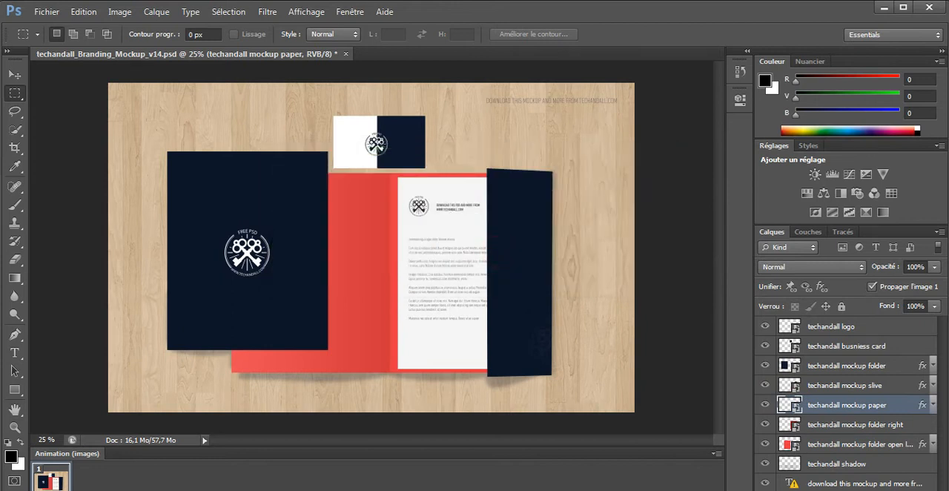
{"action": "left_click", "coordinate": [416, 220]}
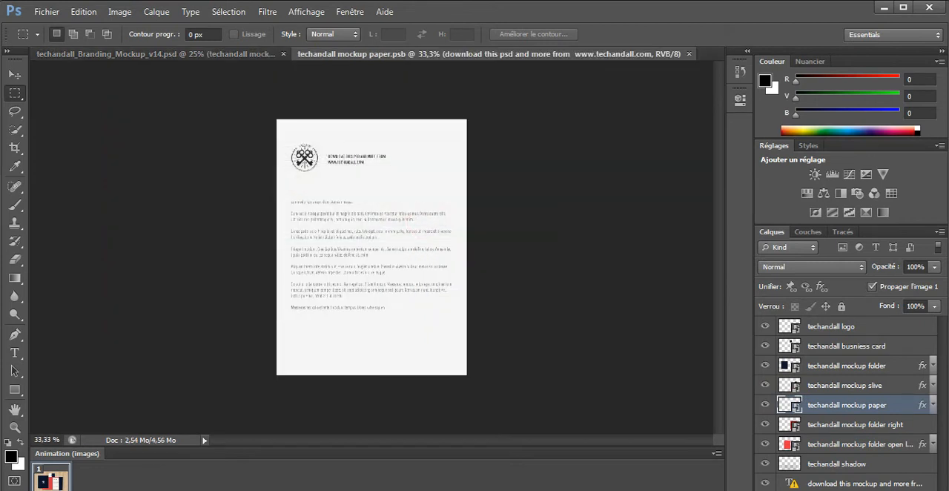
Step: Place the logo image from the defendprint folder into the letterhead document
{"action": "left_click", "coordinate": [47, 11]}
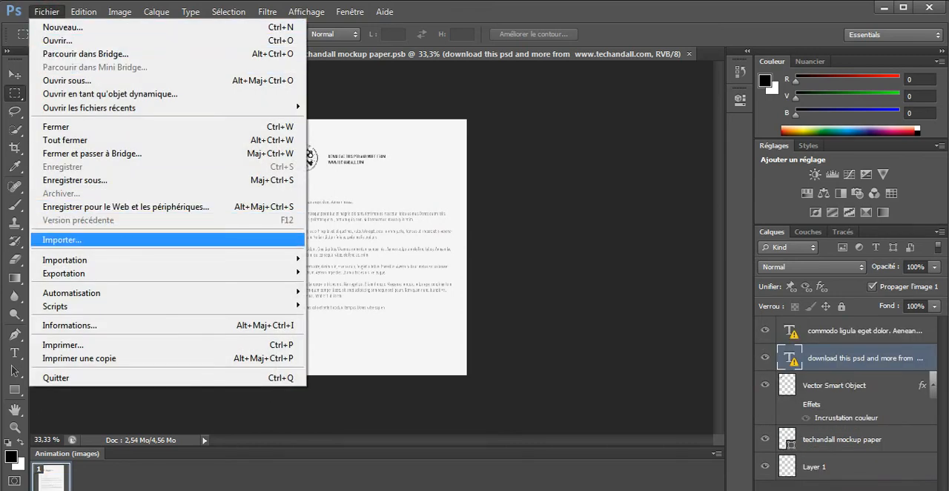
{"action": "left_click", "coordinate": [129, 240]}
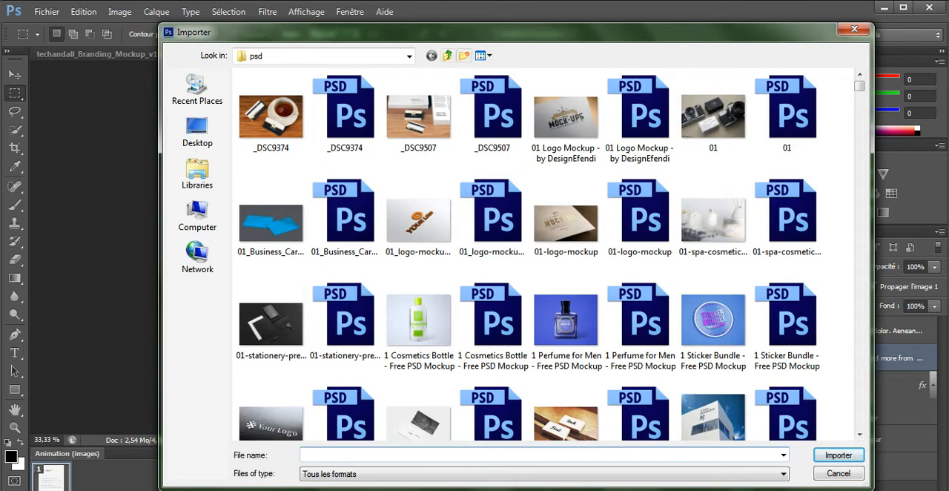
{"action": "left_click", "coordinate": [447, 55]}
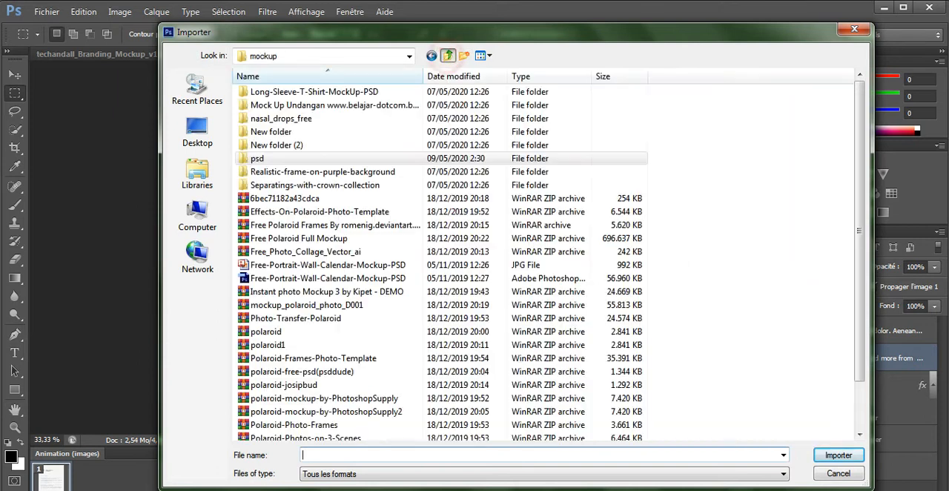
{"action": "left_click", "coordinate": [447, 56]}
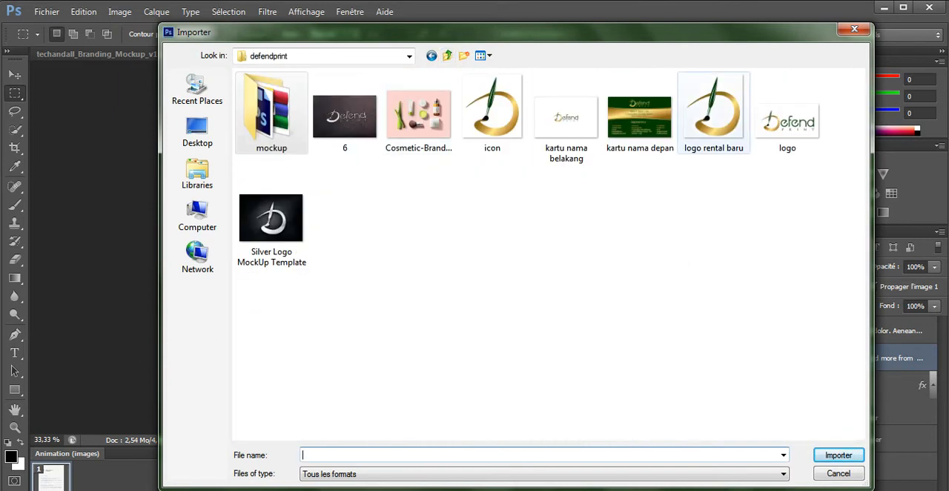
{"action": "double_click", "coordinate": [788, 118]}
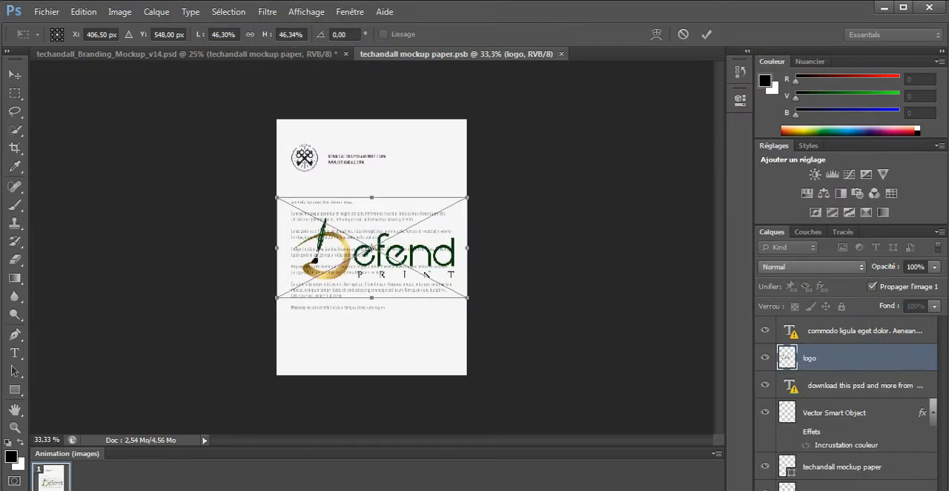
Step: Scale the placed logo to about 15.5% and move it over the original emblem in the letterhead's header
{"action": "left_click_drag", "start_coordinate": [467, 297], "coordinate": [341, 231]}
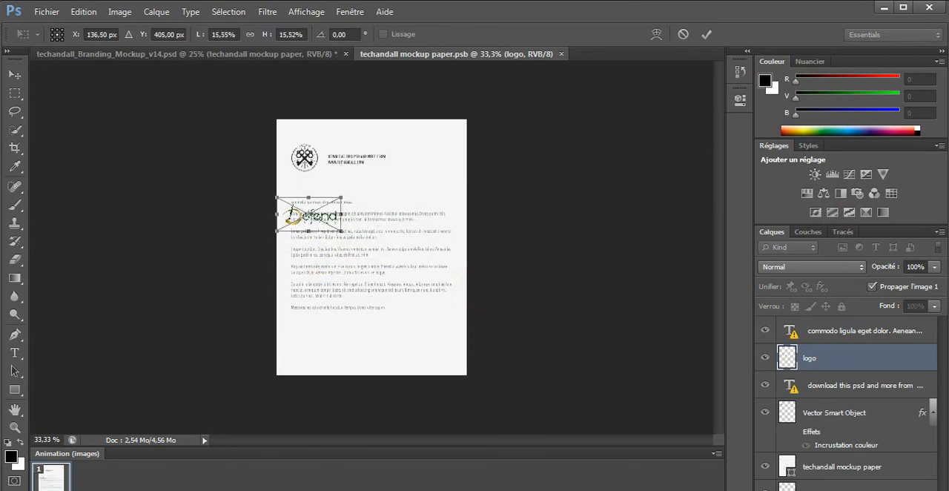
{"action": "key", "text": "Return"}
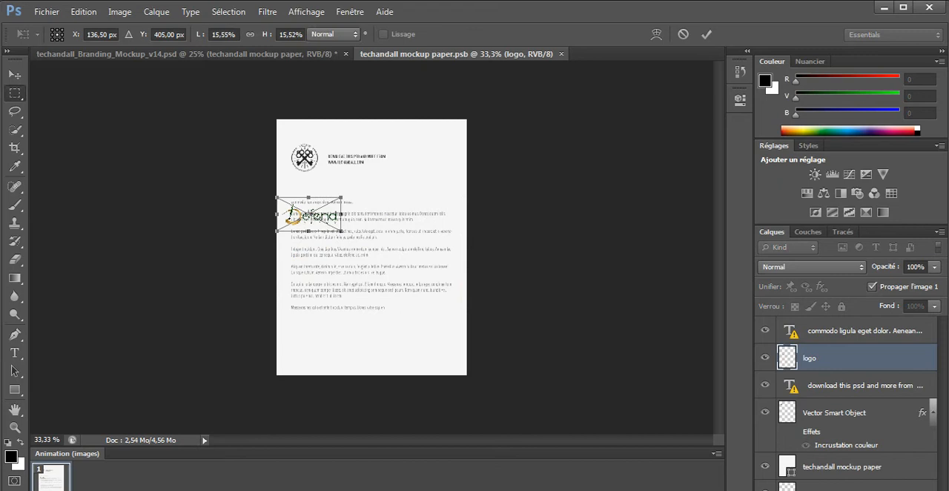
{"action": "key", "text": "v"}
{"action": "left_click_drag", "start_coordinate": [318, 224], "coordinate": [325, 166]}
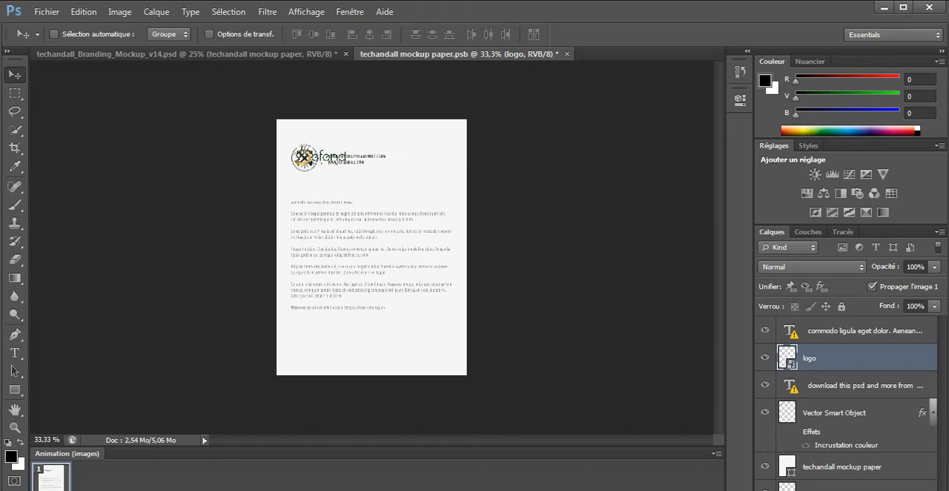
Step: Hide the original header text and Vector Smart Object layers, and close the letterhead document with its changes saved
{"action": "left_click", "coordinate": [765, 331]}
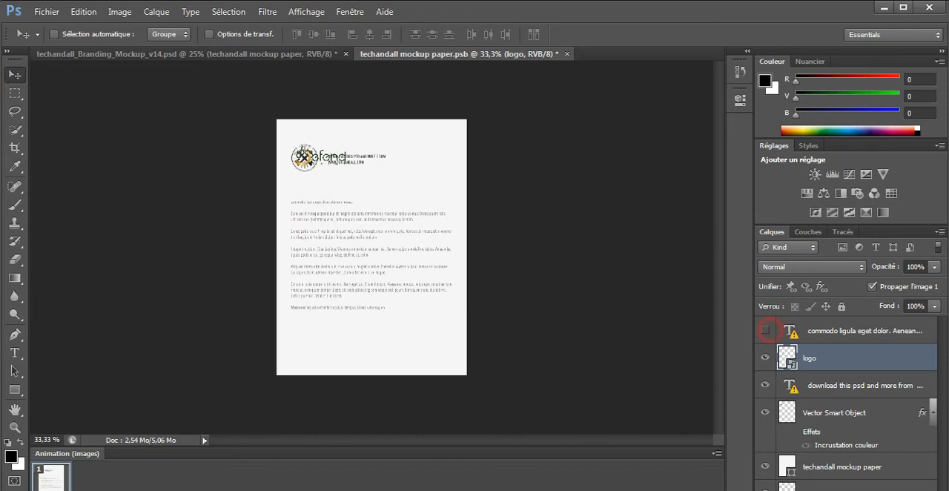
{"action": "left_click", "coordinate": [766, 330]}
{"action": "left_click", "coordinate": [765, 385]}
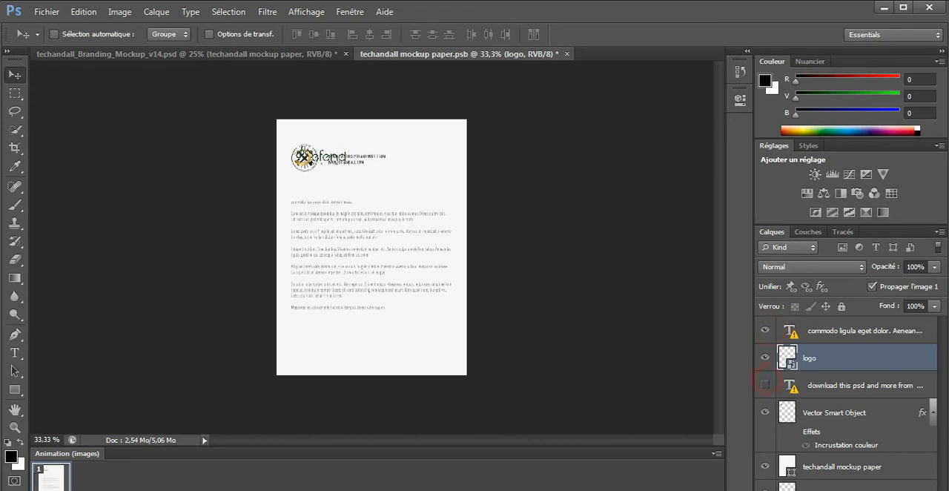
{"action": "left_click", "coordinate": [765, 412]}
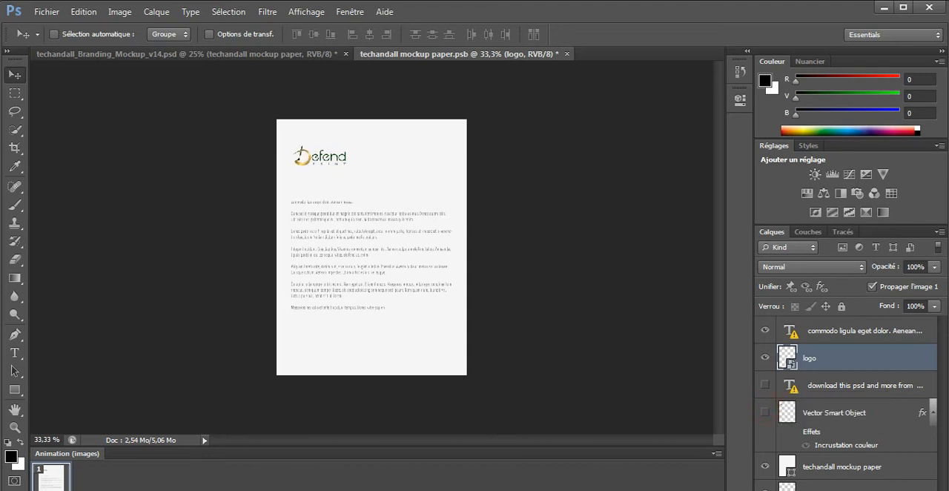
{"action": "left_click", "coordinate": [567, 54]}
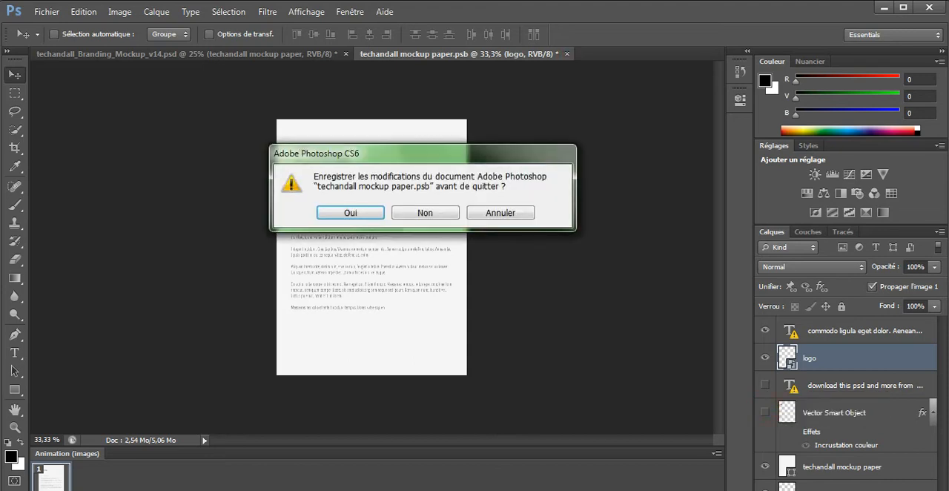
{"action": "left_click", "coordinate": [352, 213]}
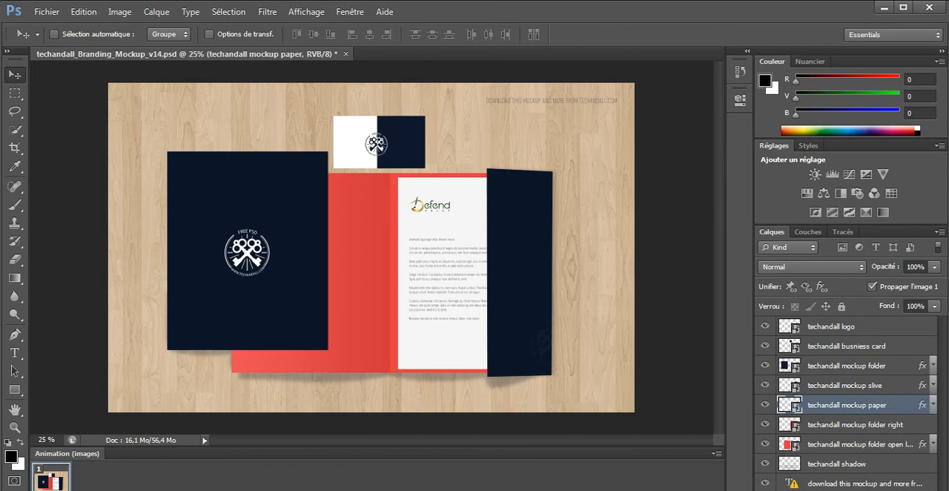
Step: Check what the slive, folder and busniess card layers show by toggling their visibility, and open the techandall busniess card smart object for editing
{"action": "left_click", "coordinate": [765, 385]}
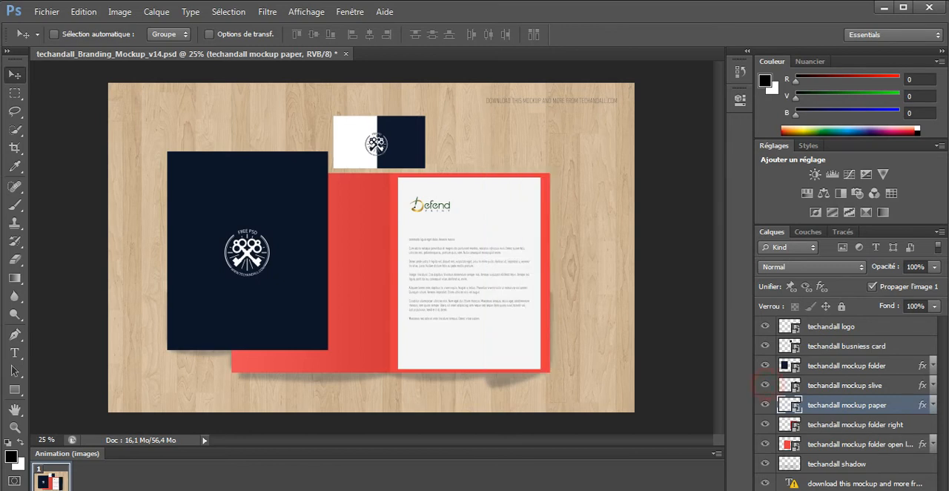
{"action": "left_click", "coordinate": [765, 385]}
{"action": "left_click", "coordinate": [765, 366]}
{"action": "left_click", "coordinate": [765, 366]}
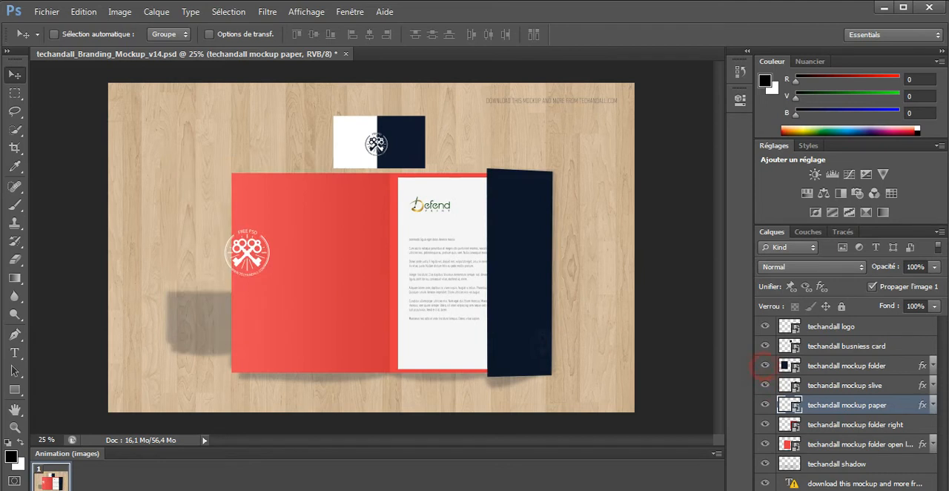
{"action": "left_click", "coordinate": [764, 346]}
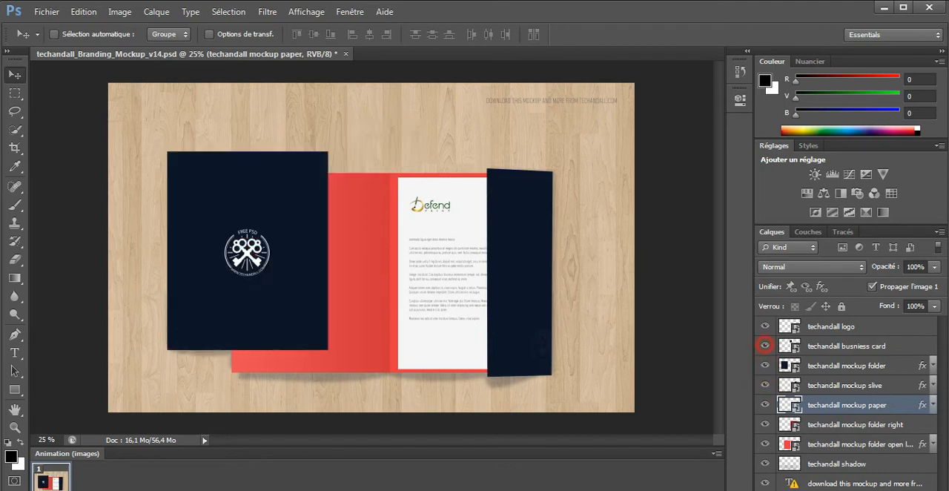
{"action": "left_click", "coordinate": [765, 346]}
{"action": "double_click", "coordinate": [791, 345]}
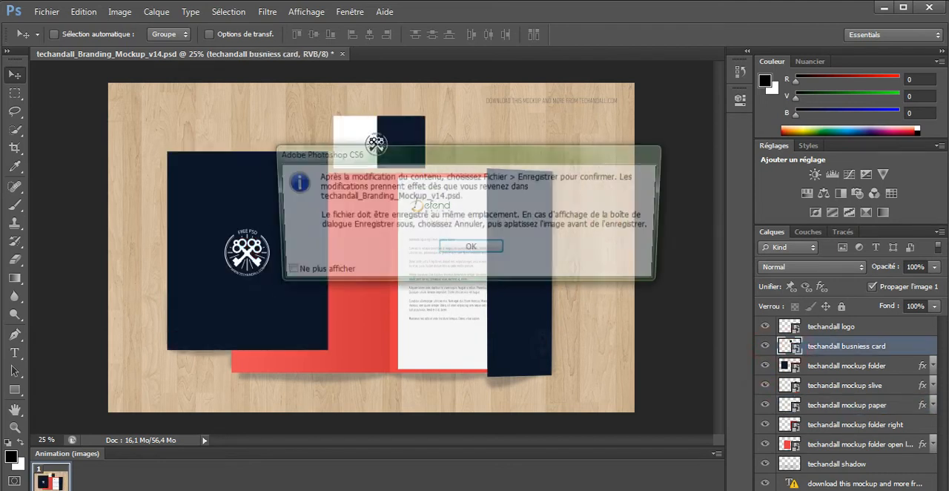
{"action": "key", "text": "Return"}
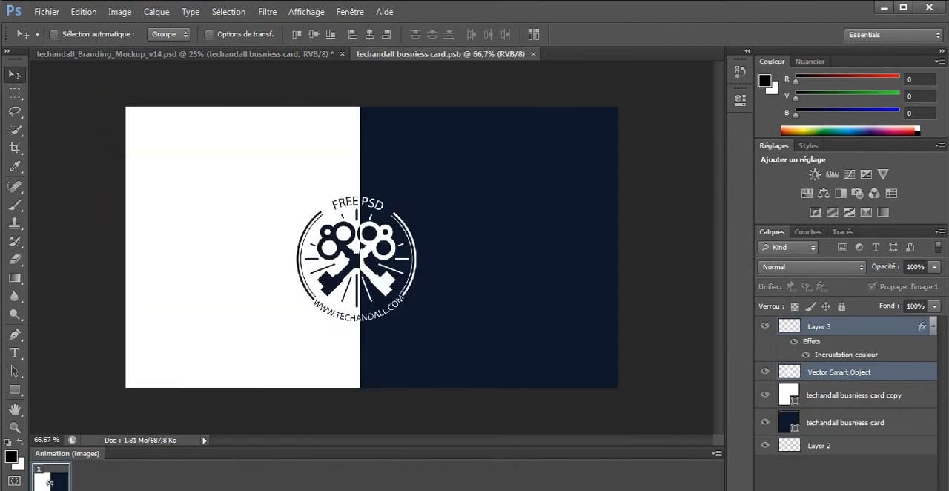
Step: Place the logo rental baru image from the defendprint folder into the business card document
{"action": "left_click", "coordinate": [47, 12]}
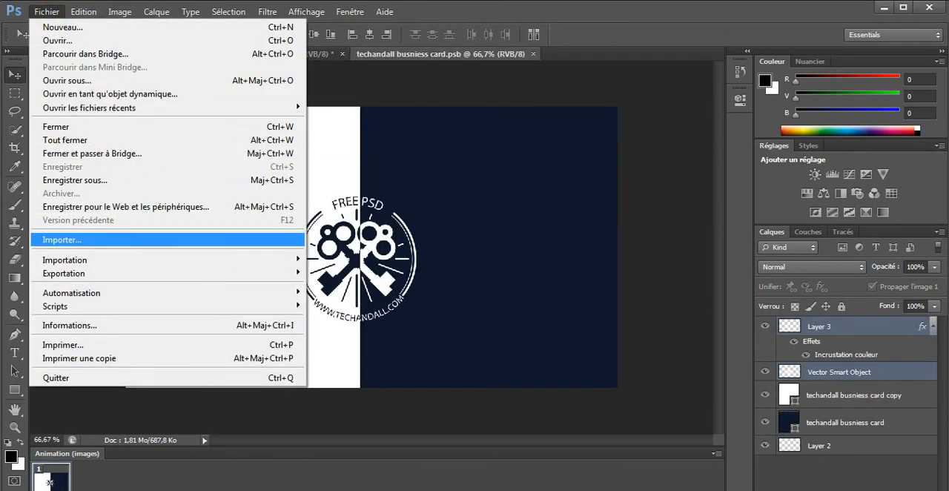
{"action": "left_click", "coordinate": [118, 239]}
{"action": "double_click", "coordinate": [714, 111]}
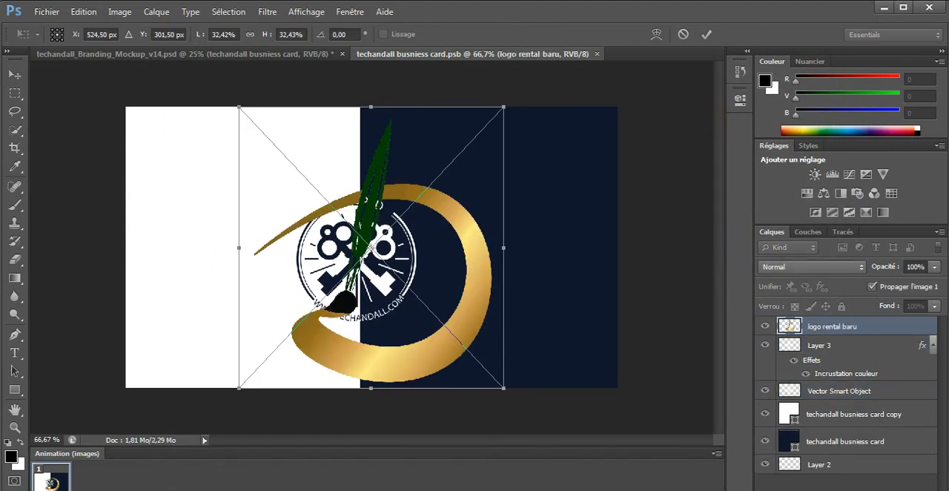
Step: Scale the placed logo to about 18.2% over the original emblem at the card's centre
{"action": "left_click_drag", "start_coordinate": [504, 388], "coordinate": [446, 327]}
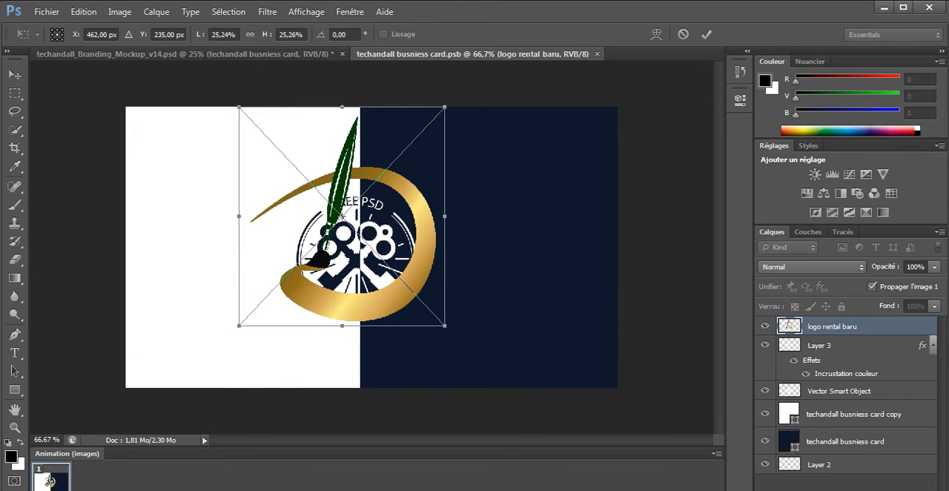
{"action": "left_click_drag", "start_coordinate": [239, 107], "coordinate": [275, 145]}
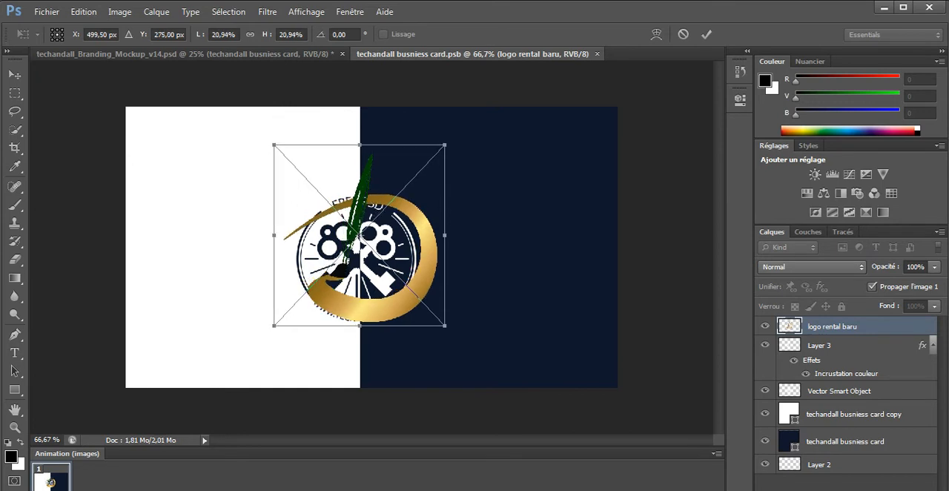
{"action": "left_click_drag", "start_coordinate": [445, 145], "coordinate": [423, 168]}
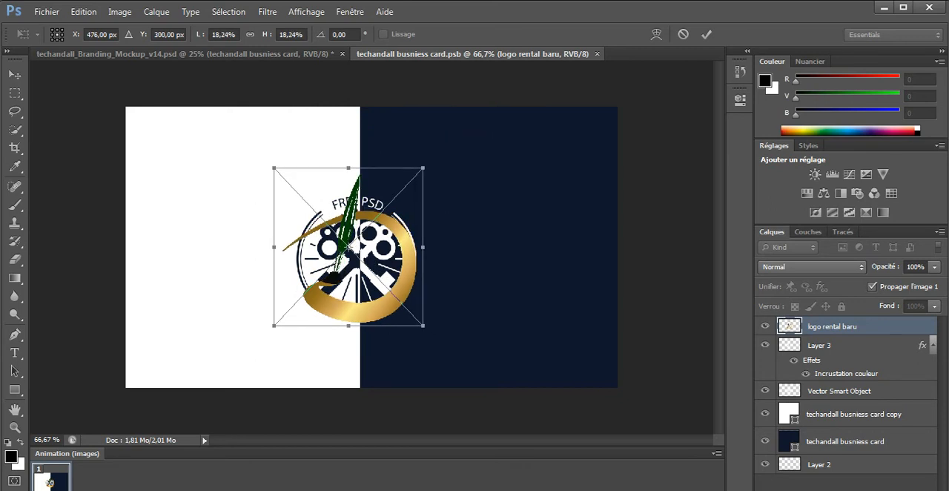
{"action": "key", "text": "Return"}
Step: Hide the original Layer 3 and Vector Smart Object emblem layers, and close the business card document with its changes saved
{"action": "left_click", "coordinate": [765, 345]}
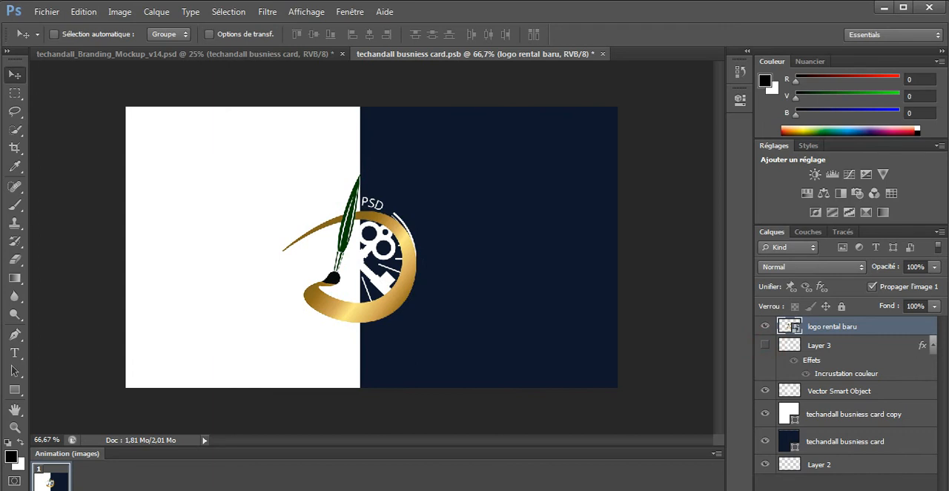
{"action": "left_click", "coordinate": [765, 389]}
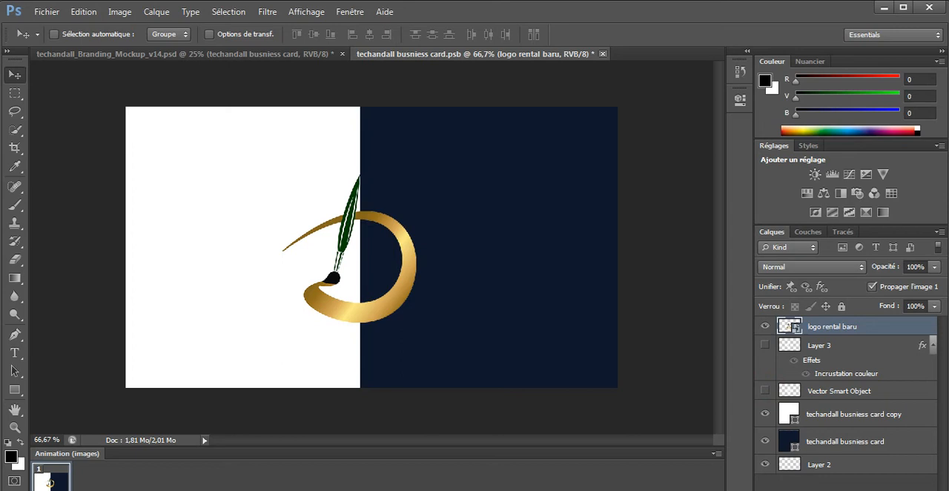
{"action": "left_click", "coordinate": [602, 53]}
{"action": "key", "text": "Return"}
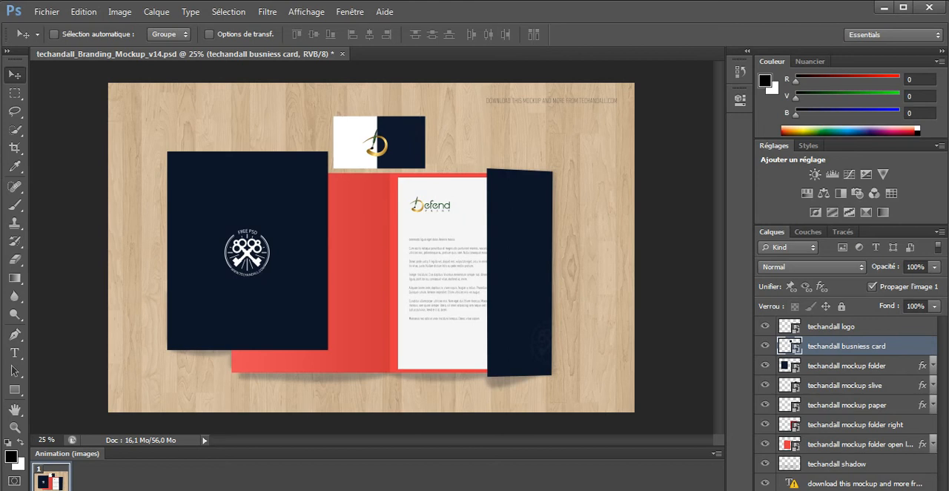
Step: Reopen the business card smart object, widen its white copy shape to about 204% across the whole card, and save and close it
{"action": "double_click", "coordinate": [791, 346]}
{"action": "left_click", "coordinate": [491, 245]}
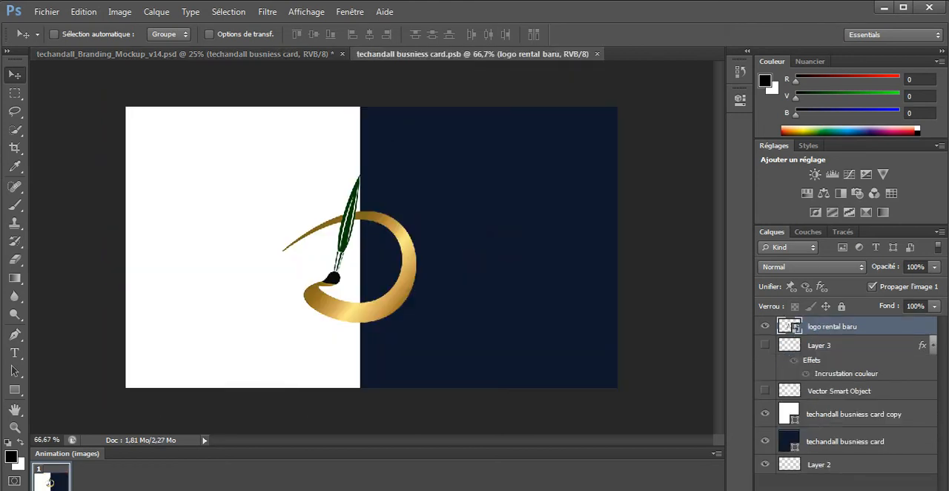
{"action": "left_click", "coordinate": [828, 414]}
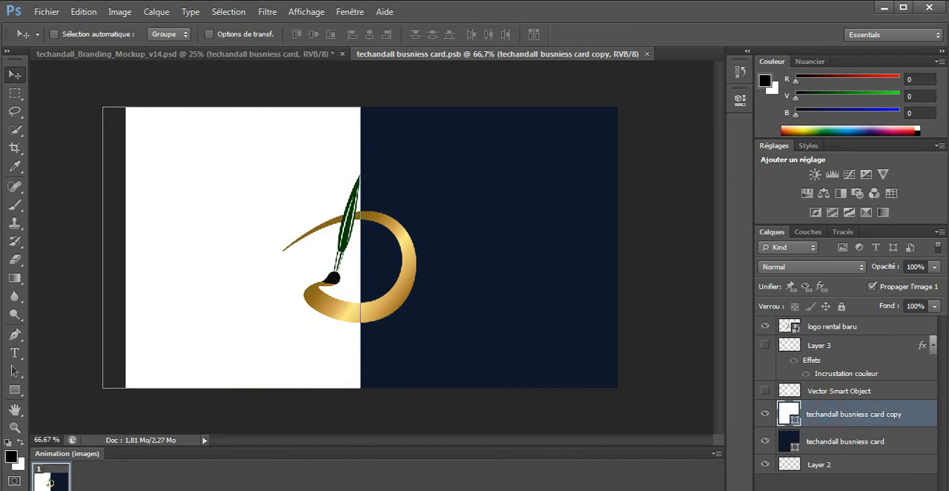
{"action": "key", "text": "ctrl+t"}
{"action": "left_click_drag", "start_coordinate": [361, 247], "coordinate": [628, 247]}
{"action": "key", "text": "Return"}
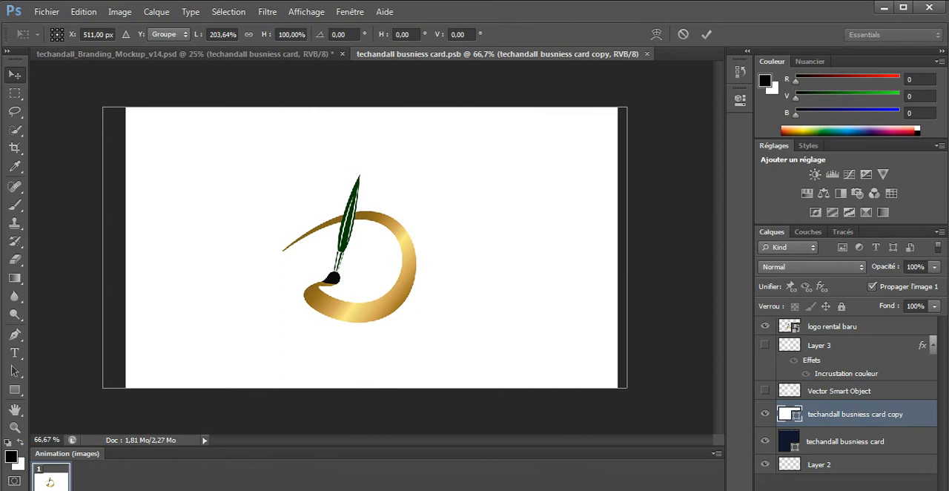
{"action": "left_click", "coordinate": [653, 54]}
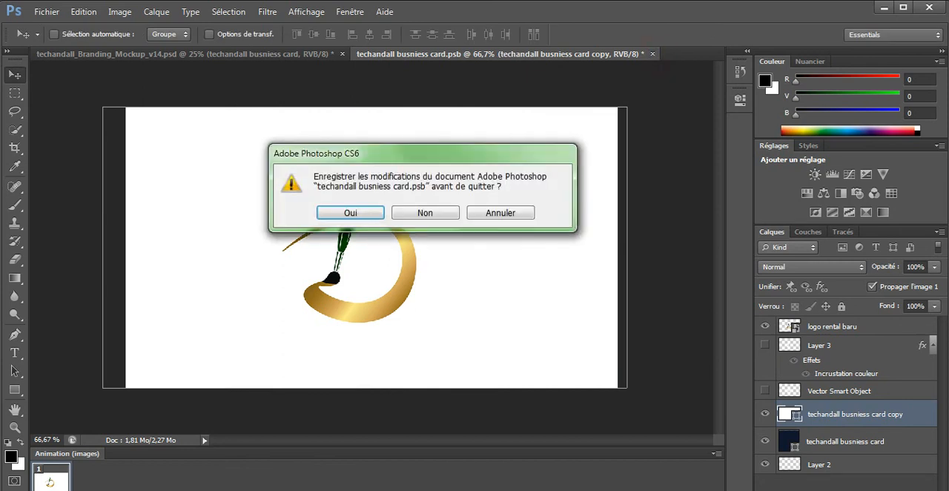
{"action": "left_click", "coordinate": [350, 212]}
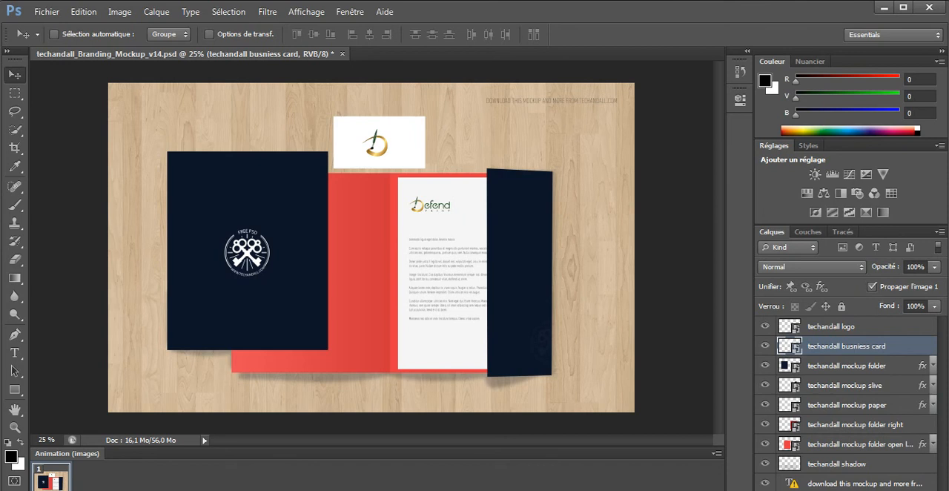
Step: Check which emblem the techandall logo layer holds and open its smart object contents for editing
{"action": "left_click", "coordinate": [765, 326]}
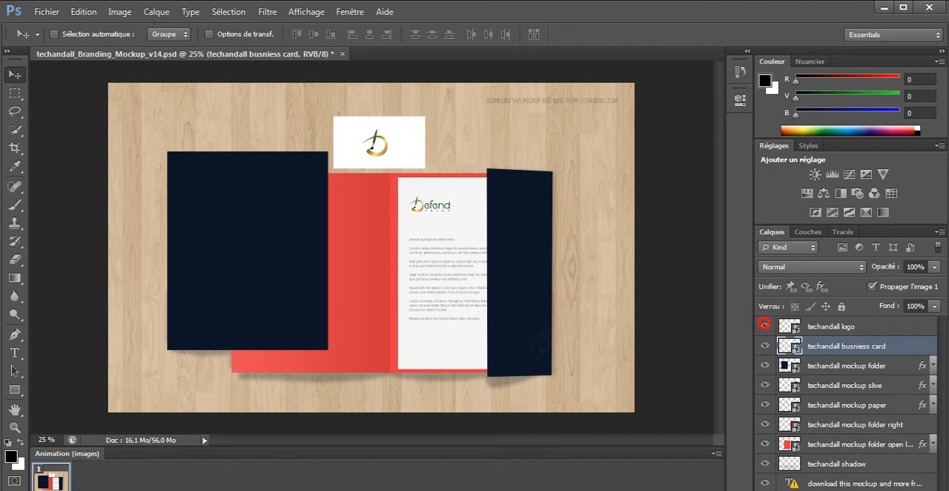
{"action": "left_click", "coordinate": [765, 325]}
{"action": "double_click", "coordinate": [790, 327]}
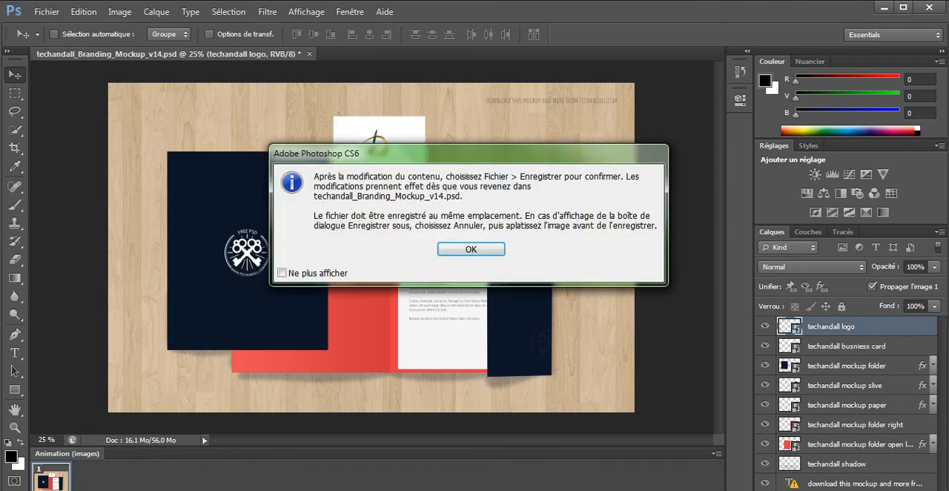
{"action": "left_click", "coordinate": [484, 249]}
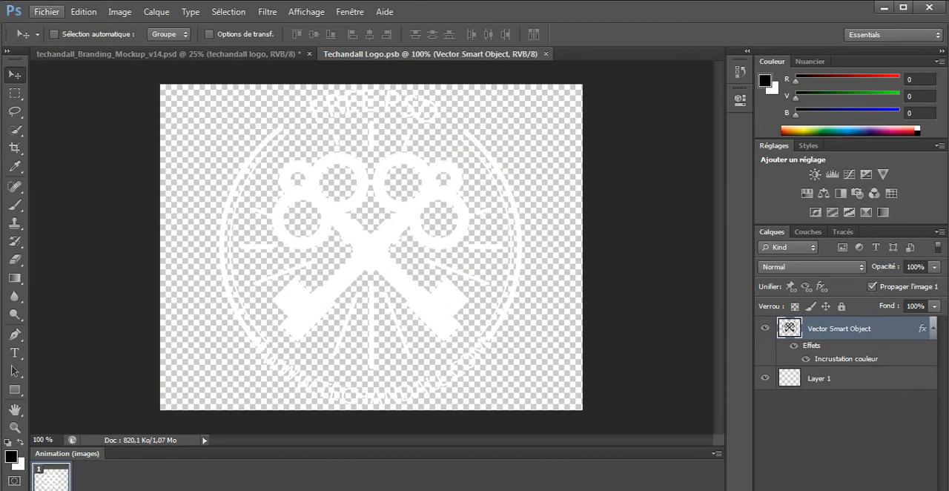
Step: Place the logo rental baru image into the Techandall Logo document at its default fitted size of about 25%
{"action": "left_click", "coordinate": [46, 11]}
{"action": "left_click", "coordinate": [93, 237]}
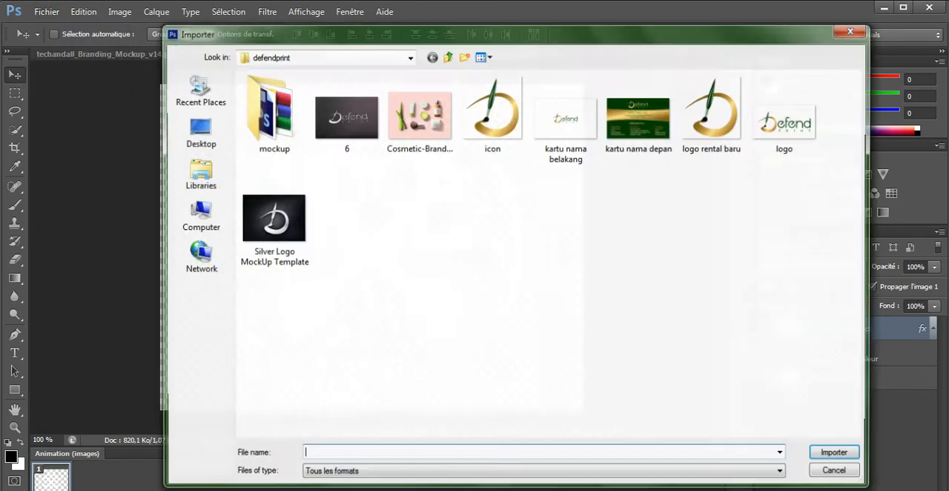
{"action": "left_click", "coordinate": [727, 115]}
{"action": "double_click", "coordinate": [727, 115]}
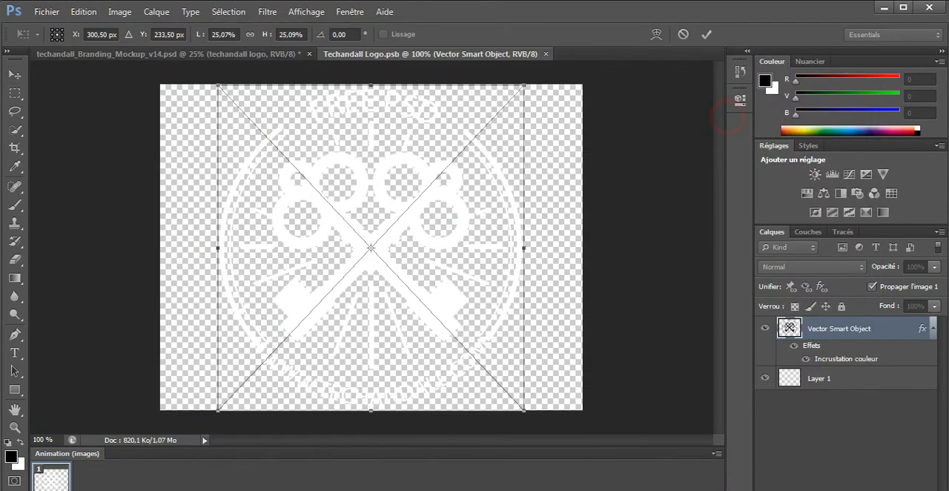
{"action": "key", "text": "Return"}
Step: Hide the Vector Smart Object and Layer 1 layers, and close the Techandall Logo document with its changes saved
{"action": "left_click", "coordinate": [765, 350]}
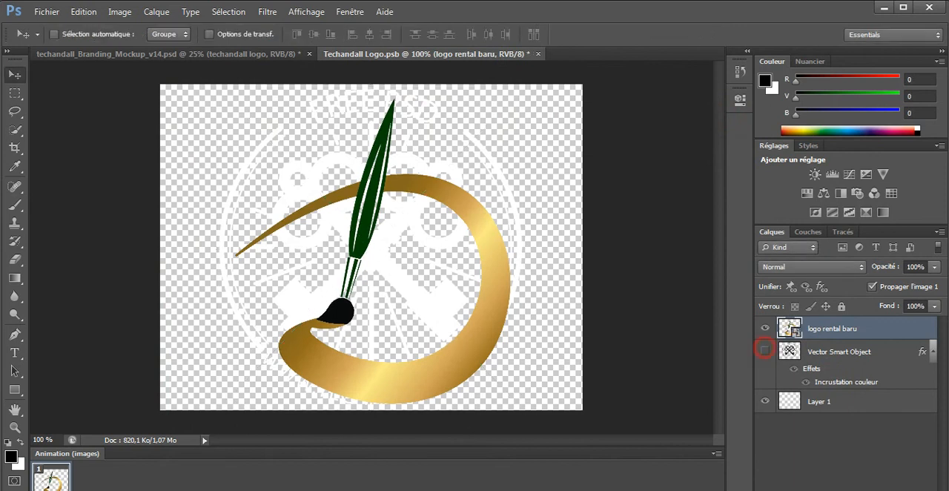
{"action": "left_click", "coordinate": [539, 53]}
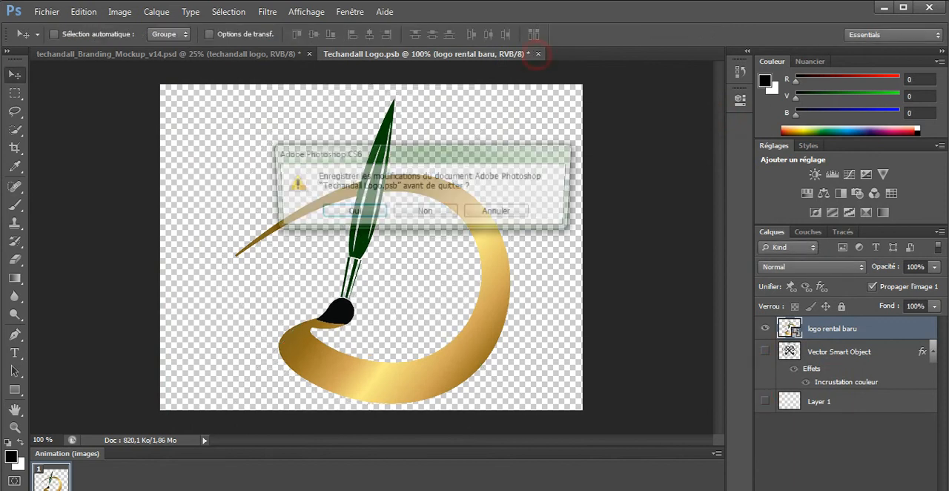
{"action": "left_click", "coordinate": [351, 213]}
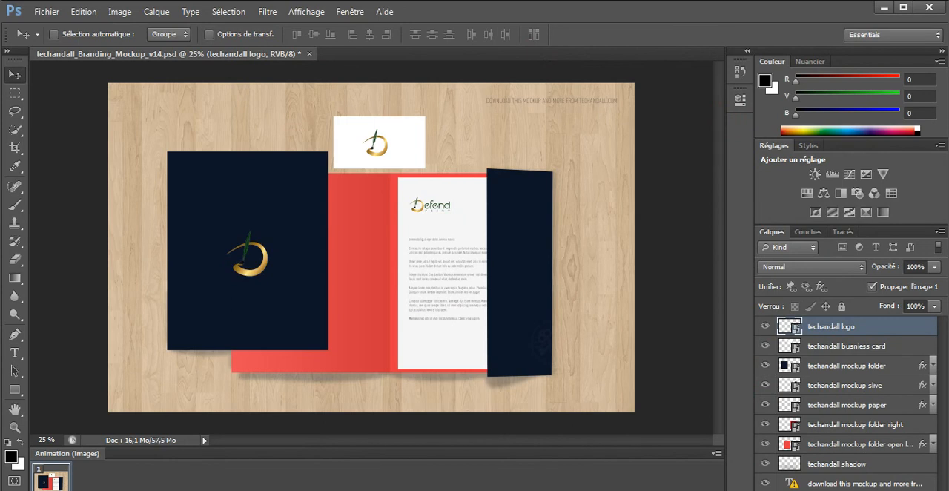
Step: Save the mockup as a JPEG in the defendprint folder with quality 10 (Maximum) and the standard baseline format
{"action": "left_click", "coordinate": [46, 12]}
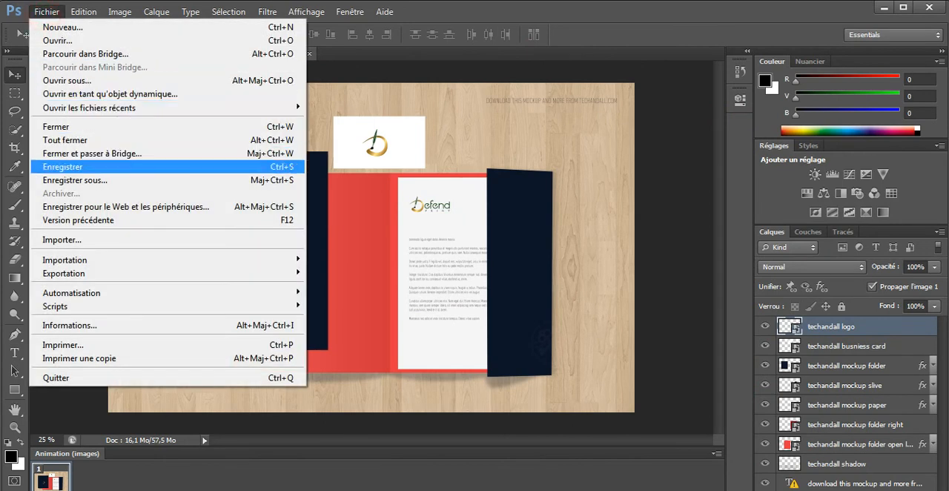
{"action": "left_click", "coordinate": [126, 180]}
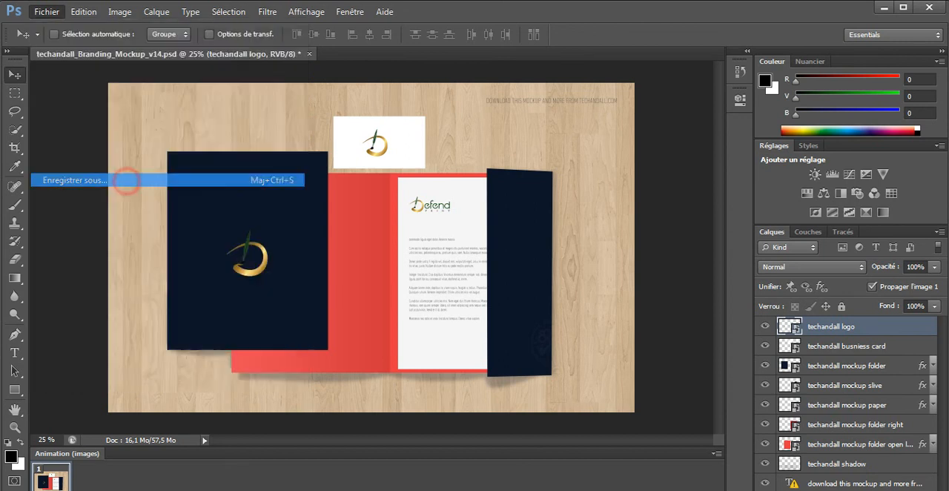
{"action": "left_click", "coordinate": [447, 56]}
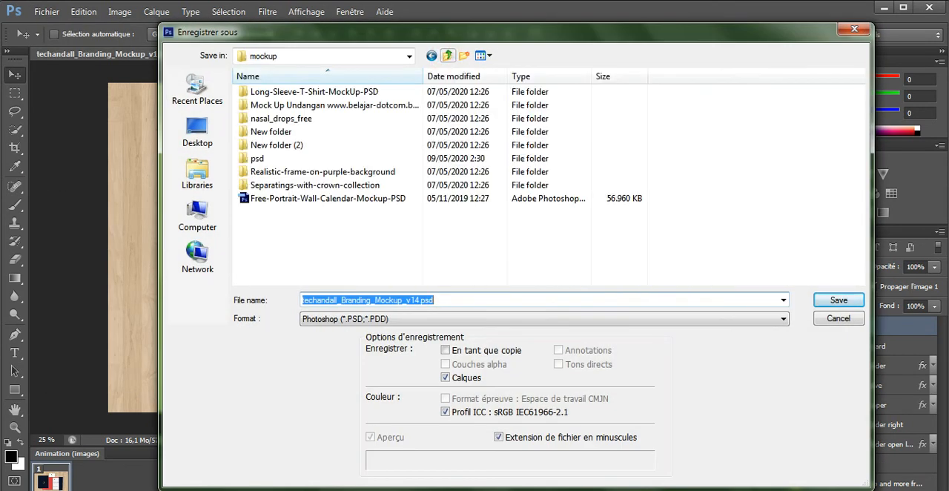
{"action": "left_click", "coordinate": [447, 56]}
{"action": "left_click", "coordinate": [438, 320]}
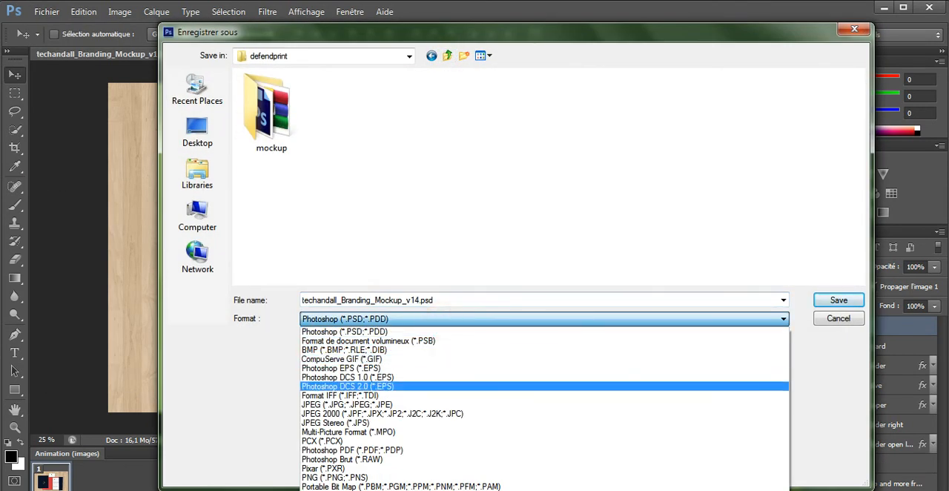
{"action": "left_click", "coordinate": [434, 407]}
{"action": "left_click", "coordinate": [839, 300]}
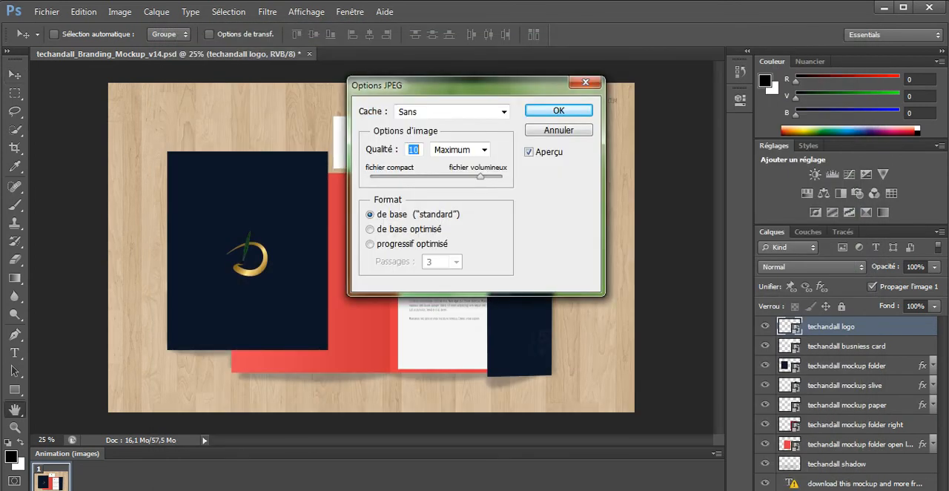
{"action": "left_click", "coordinate": [558, 109]}
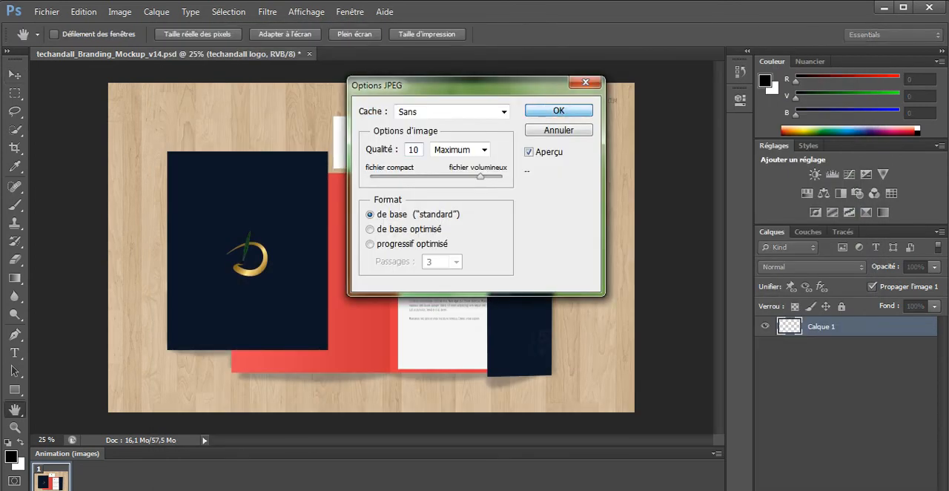